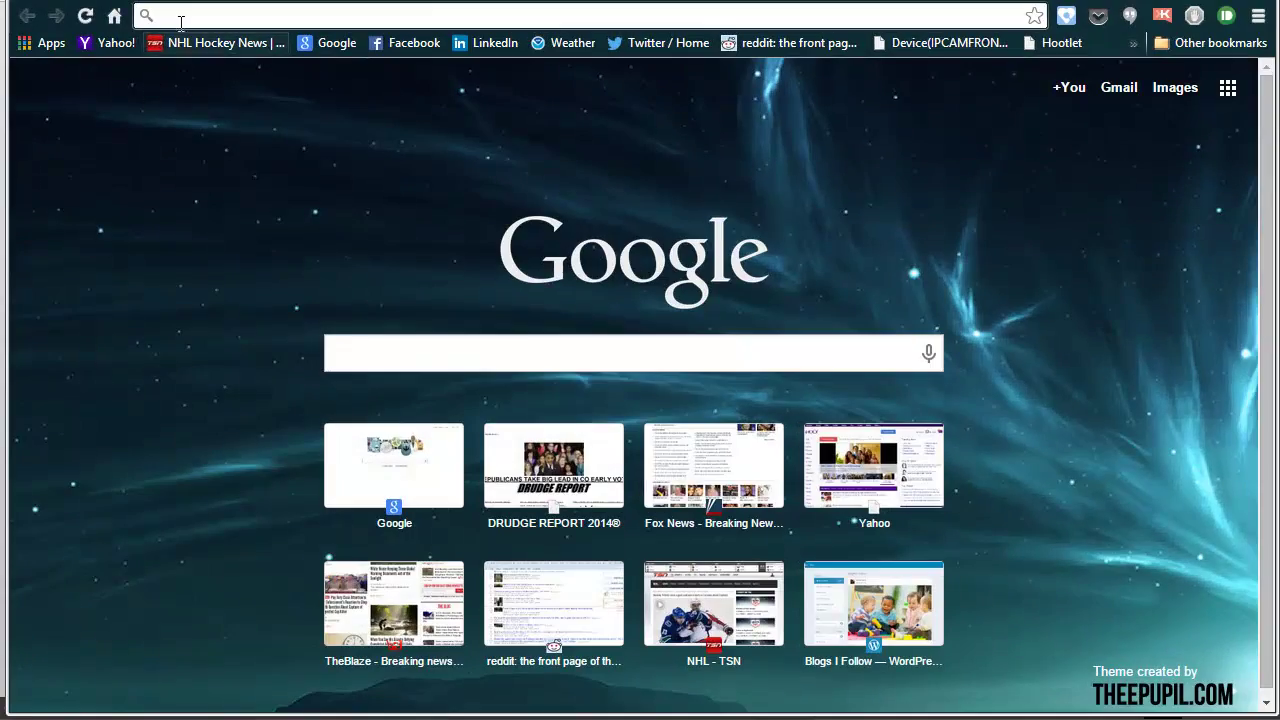
- Load google.com in Chrome to head for the Google+ sign-in page
left_click(195, 18)
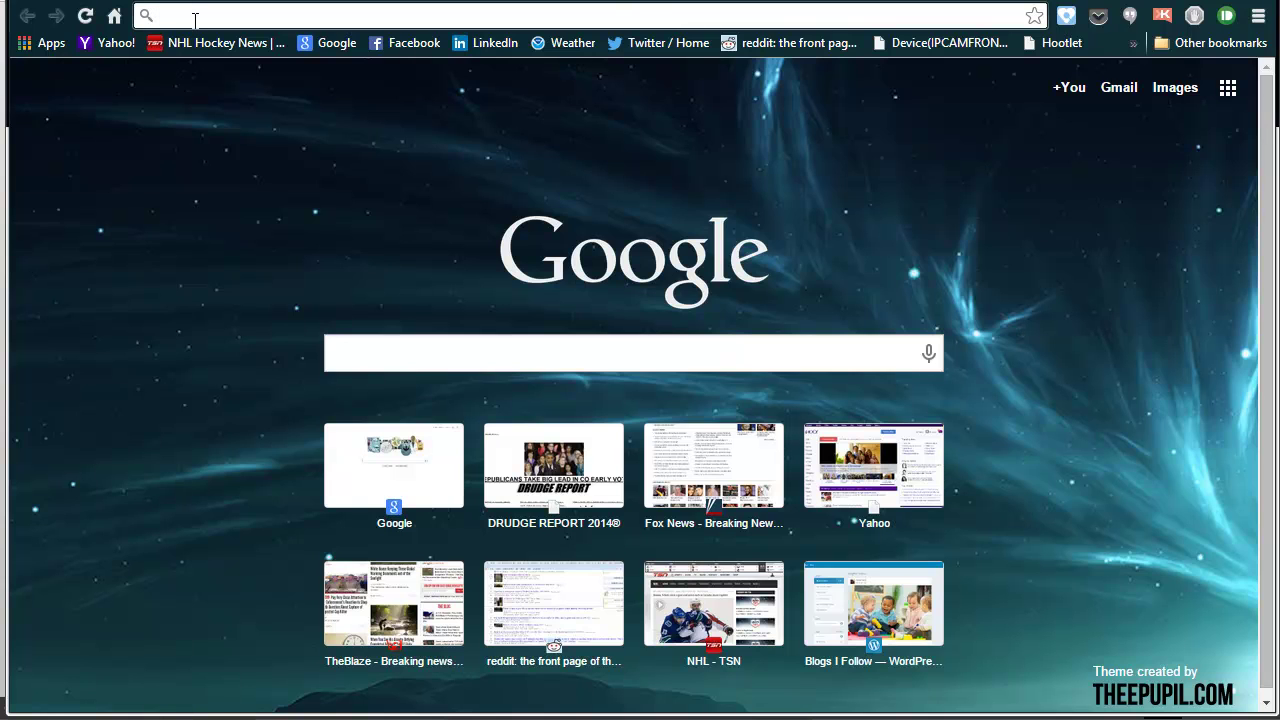
type("google.com")
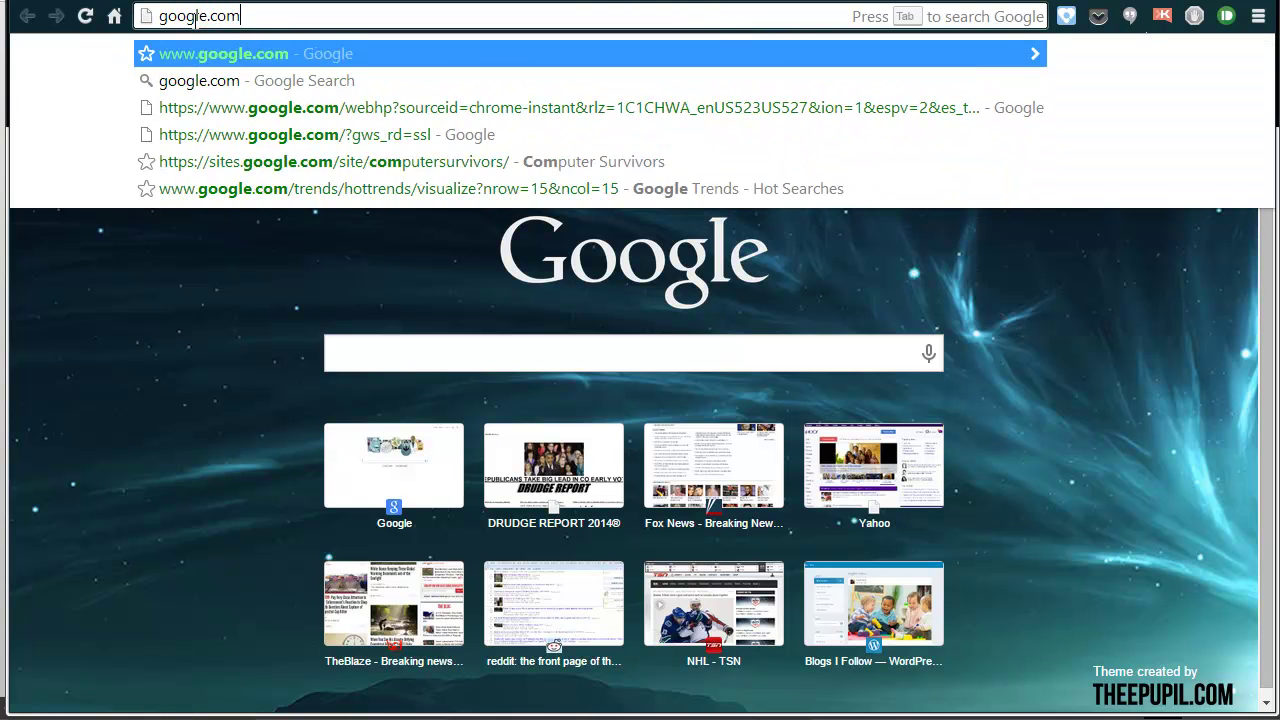
key("Return")
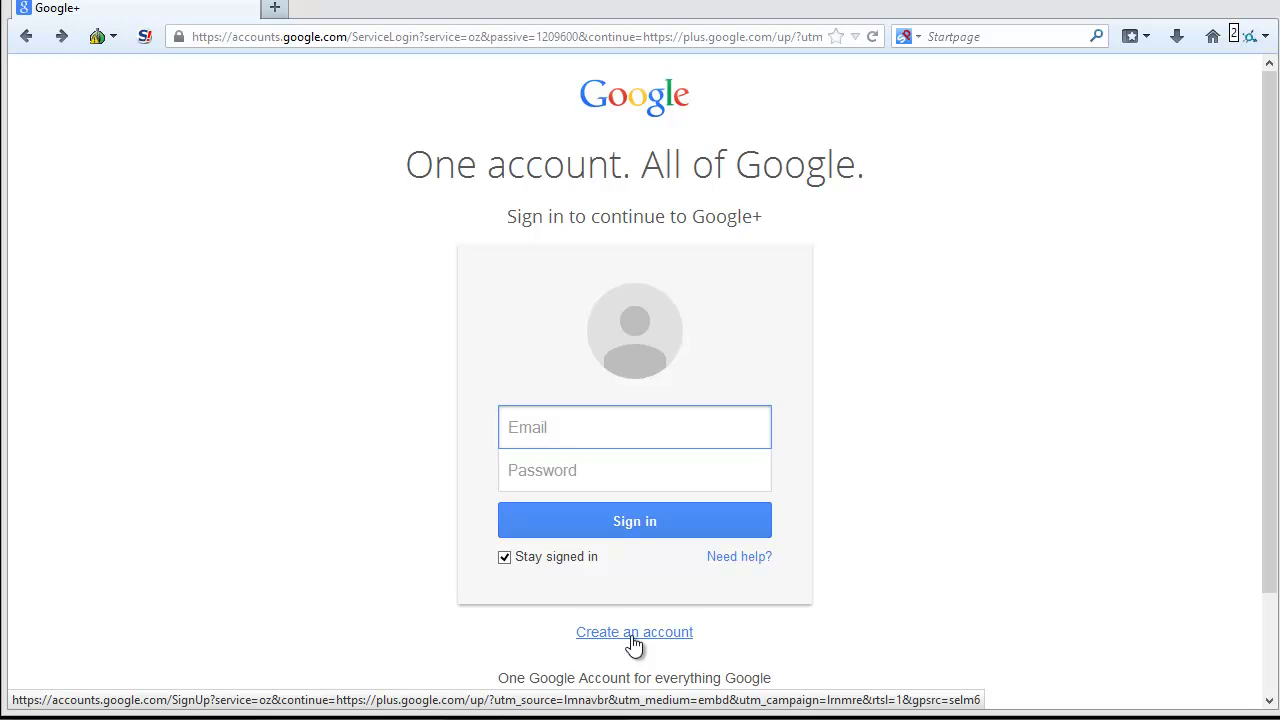
- Begin a new Google account, entering the first name and then the captcha verification text
left_click(632, 637)
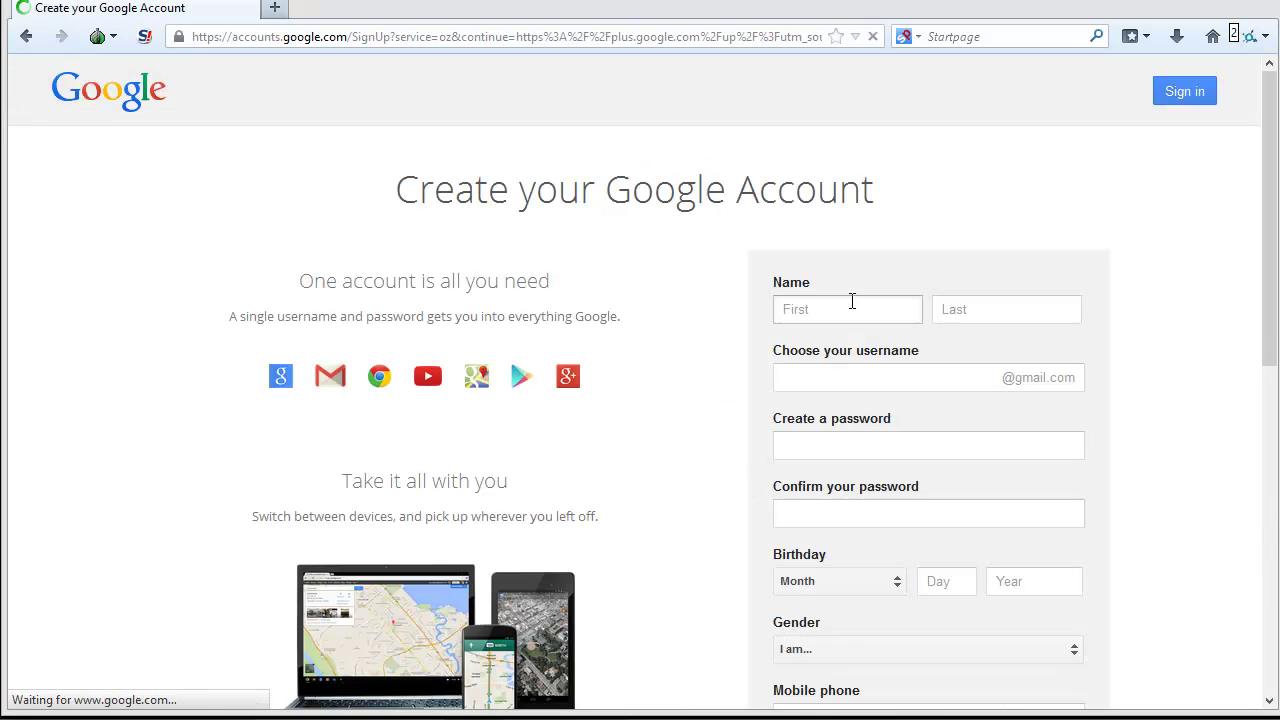
left_click(848, 308)
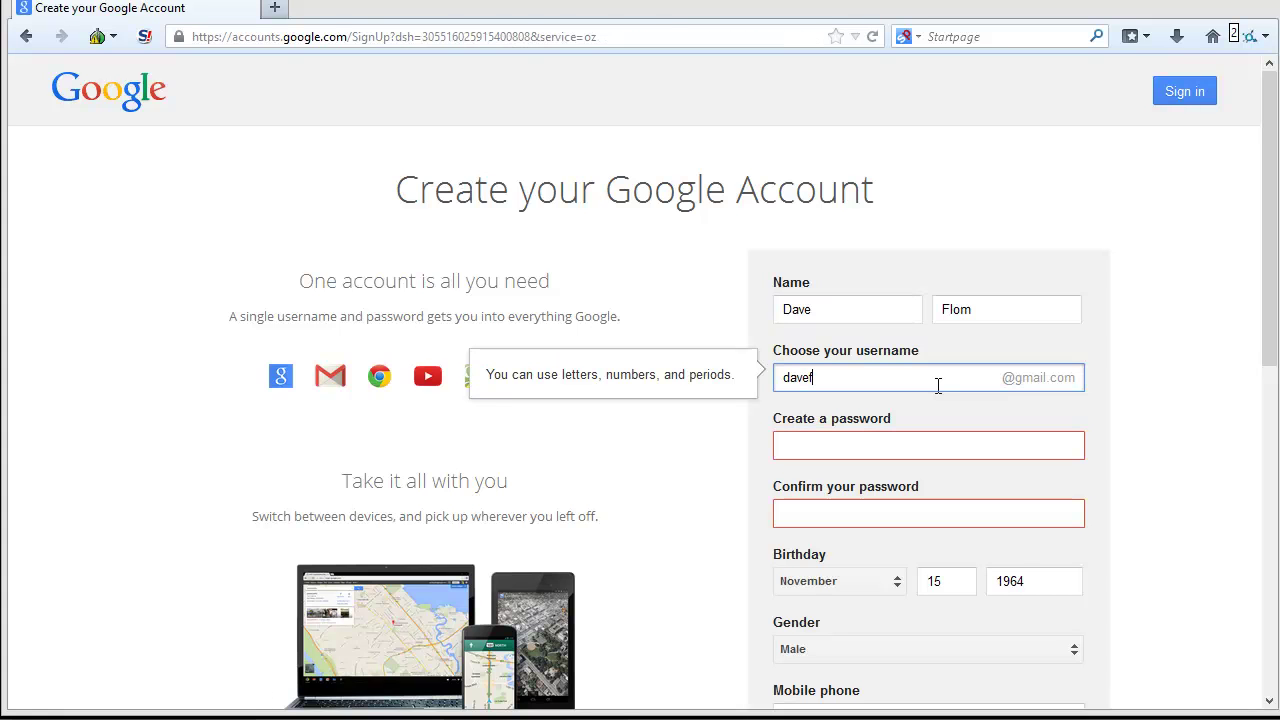
type("practice")
type("Boiler")
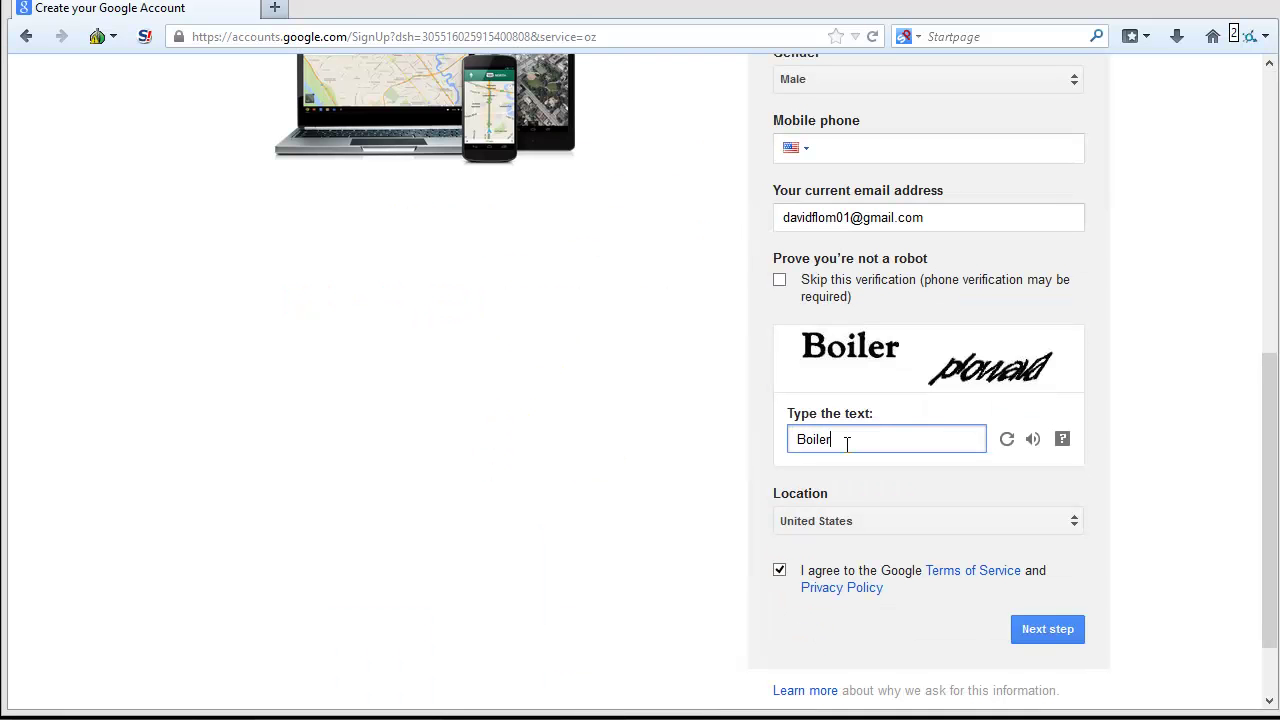
type(" plowava")
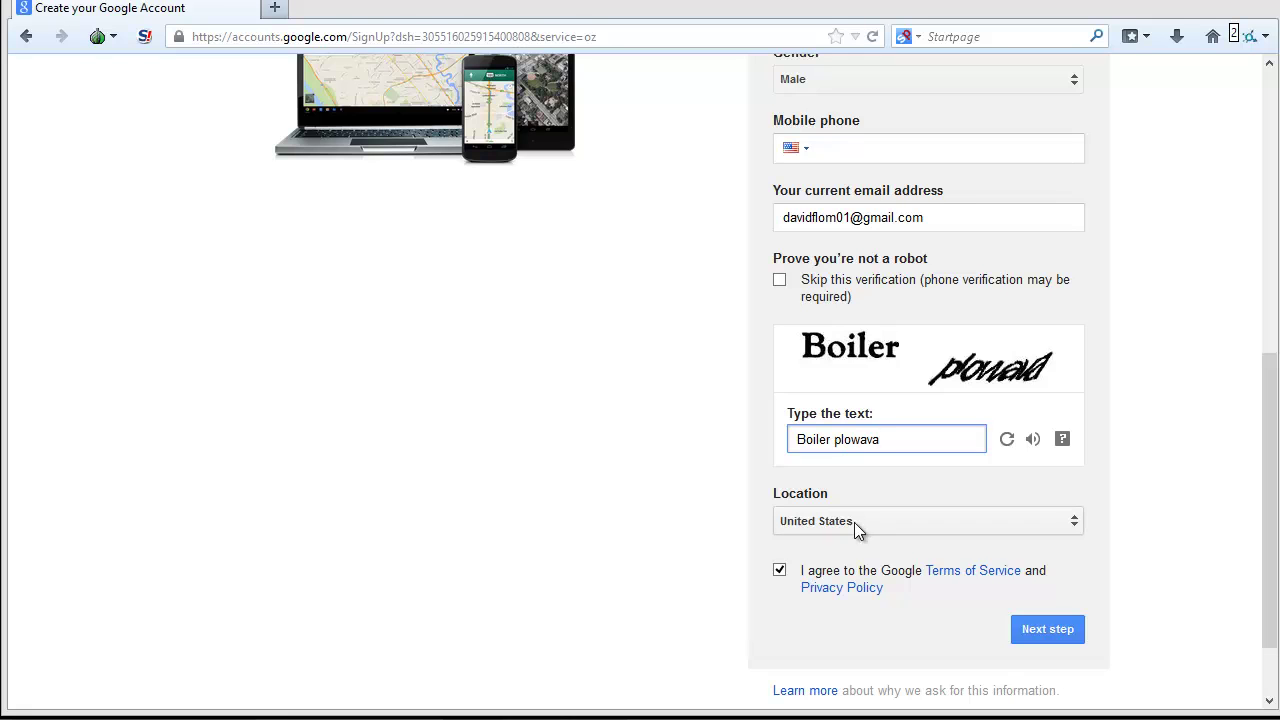
- Submit the sign-up form, then verify the account with the texted SMS code
left_click(1066, 638)
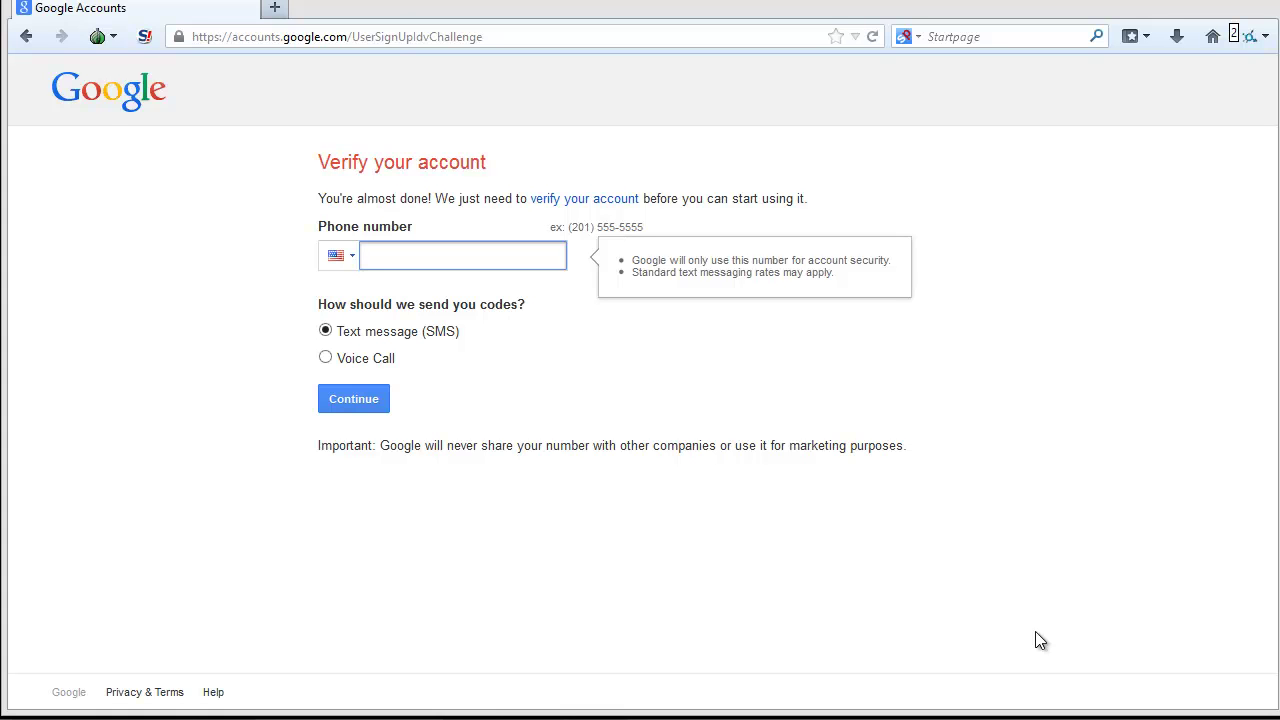
left_click(374, 399)
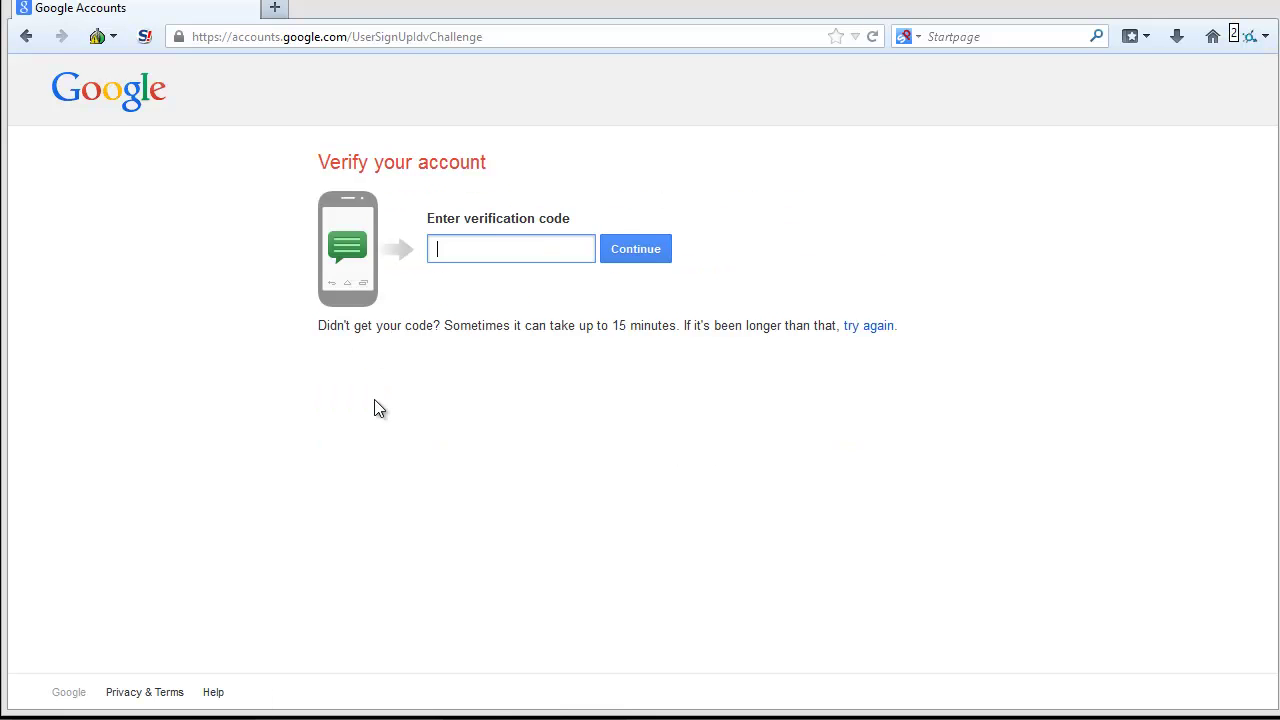
left_click(626, 256)
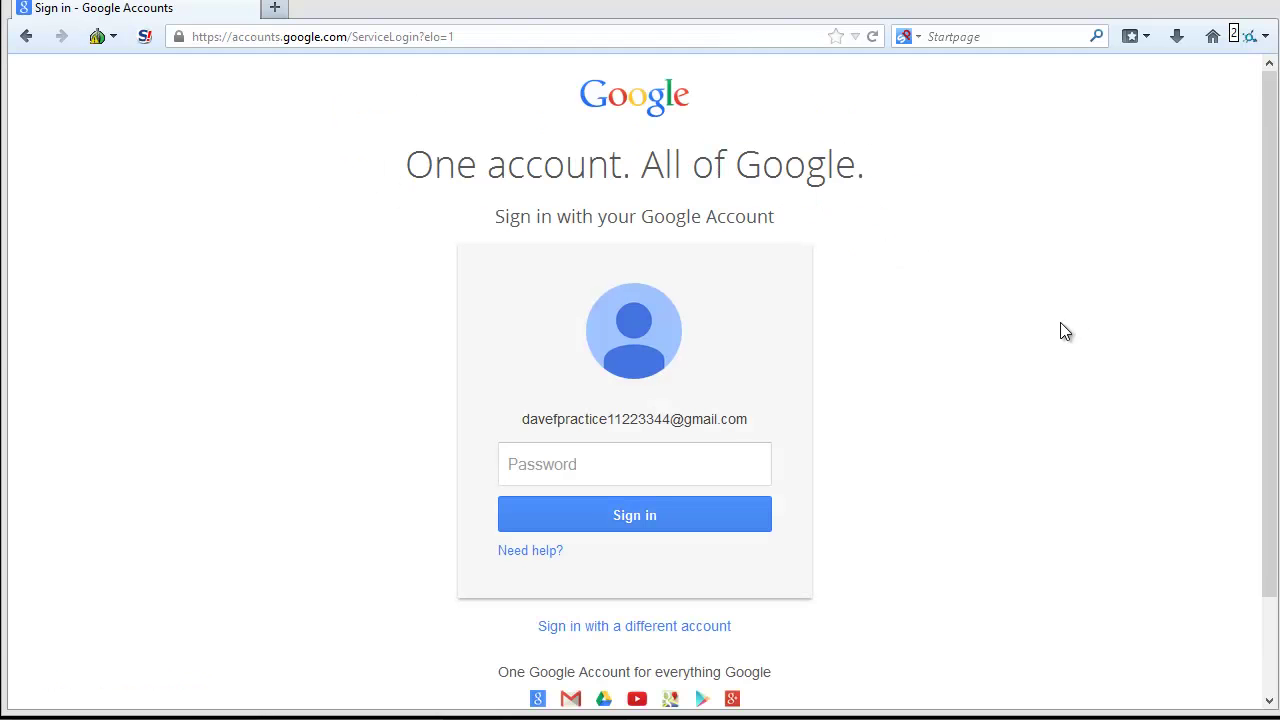
- Sign in to the new account with its password
left_click(617, 452)
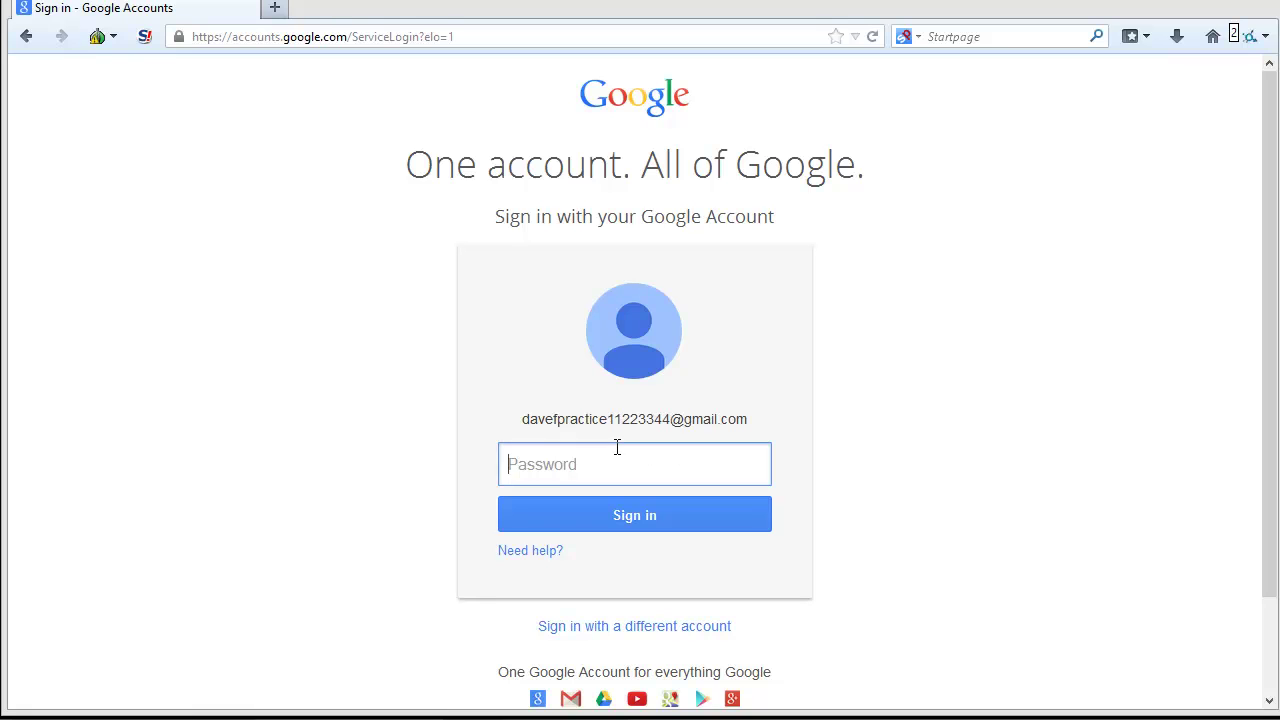
type("••••••••••••")
left_click(627, 518)
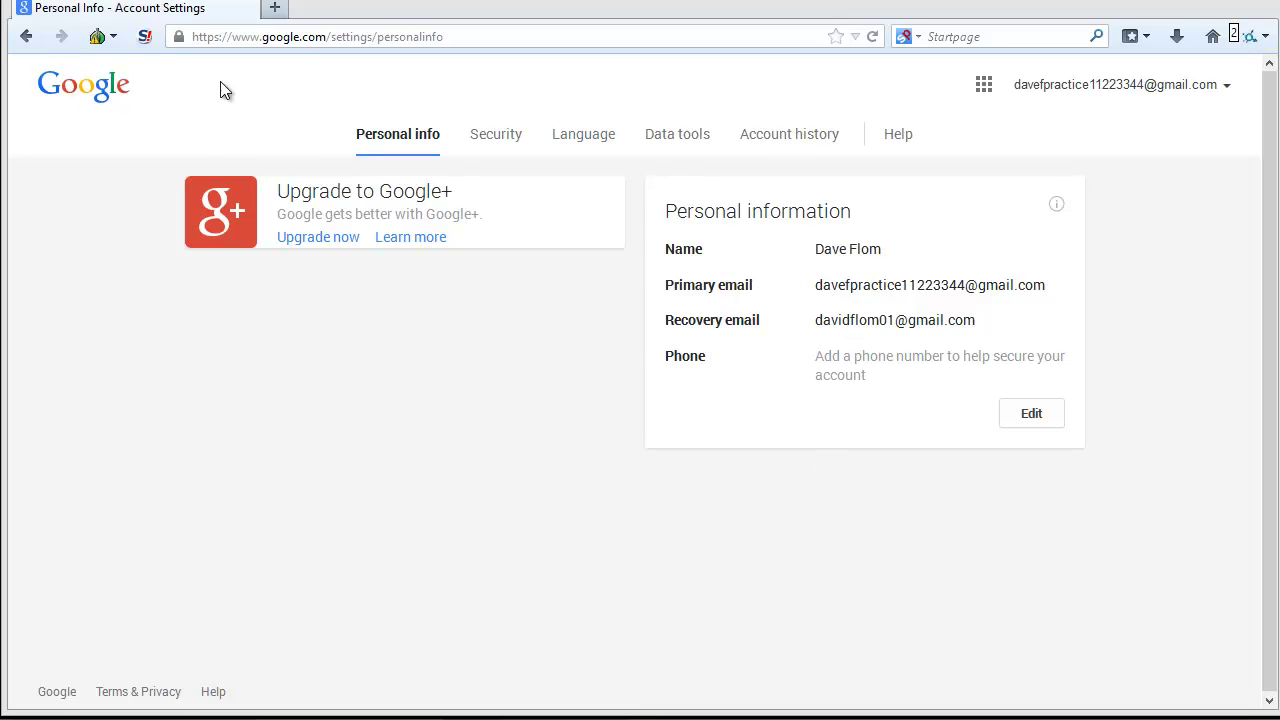
- Upgrade the account to Google+, confirming the name, gender and birthday
left_click(323, 243)
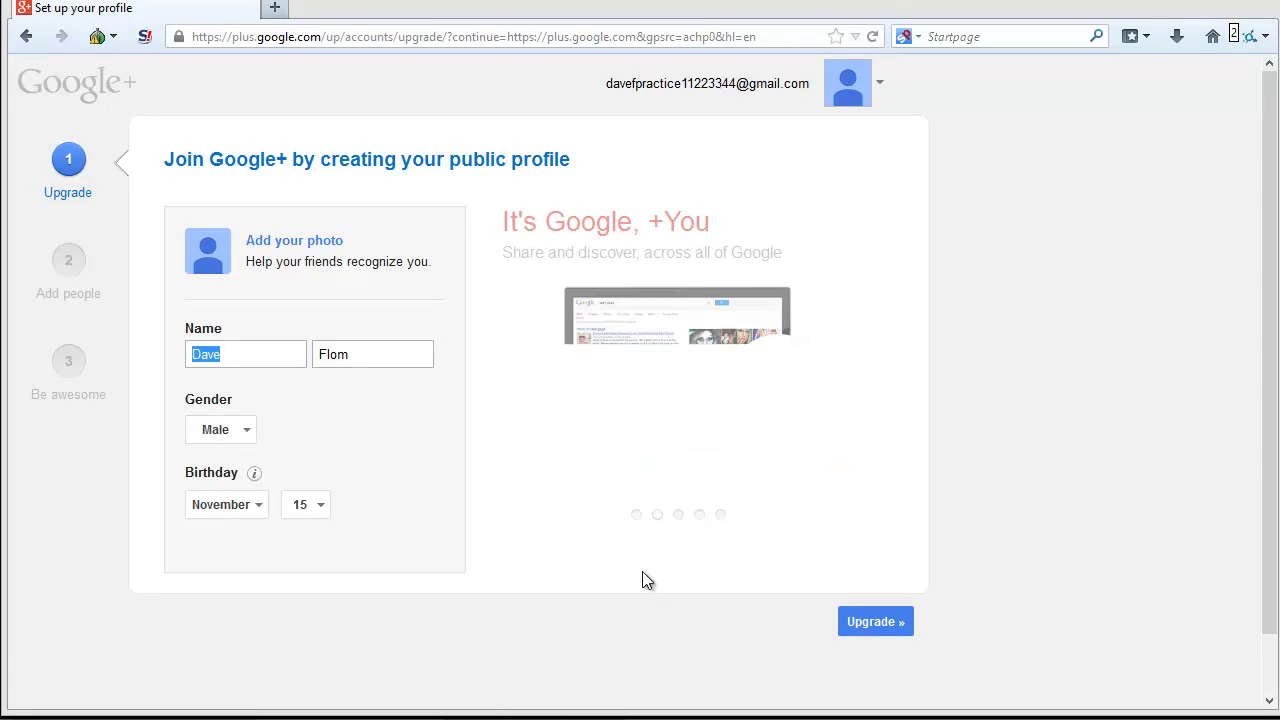
left_click(871, 621)
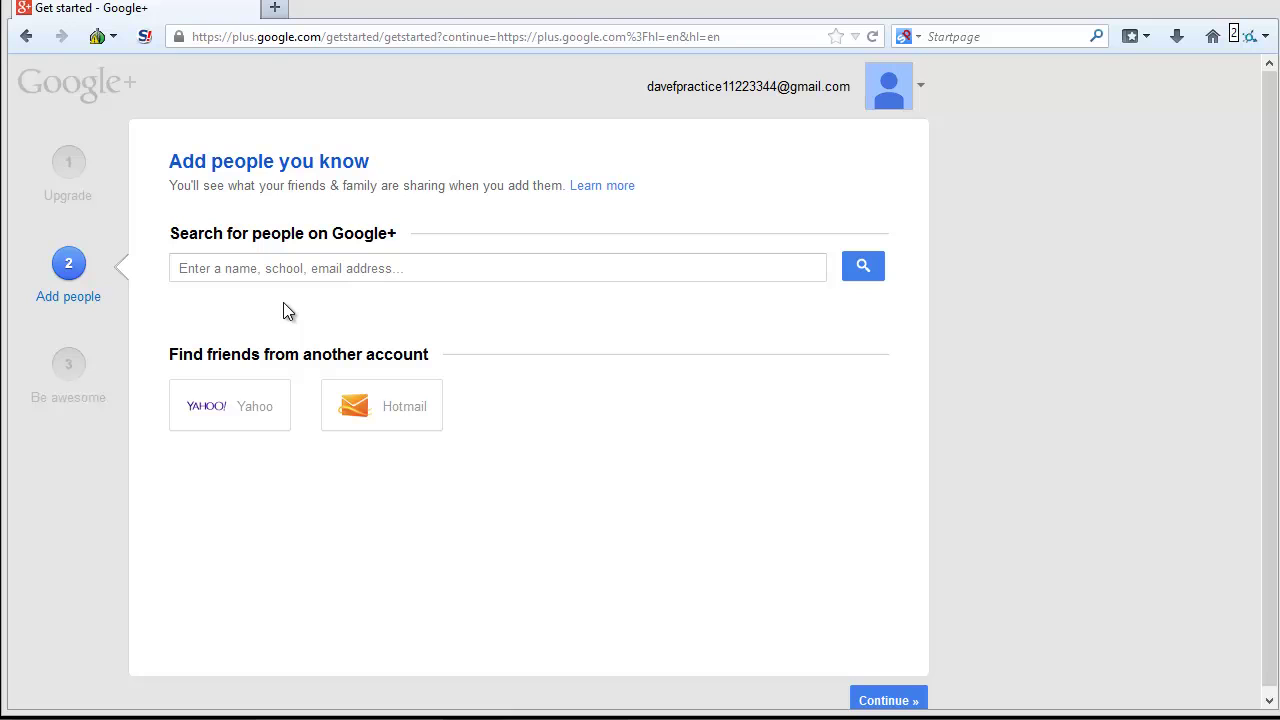
- Skip the Add people and Follow things you love steps, continuing anyway
left_click(298, 272)
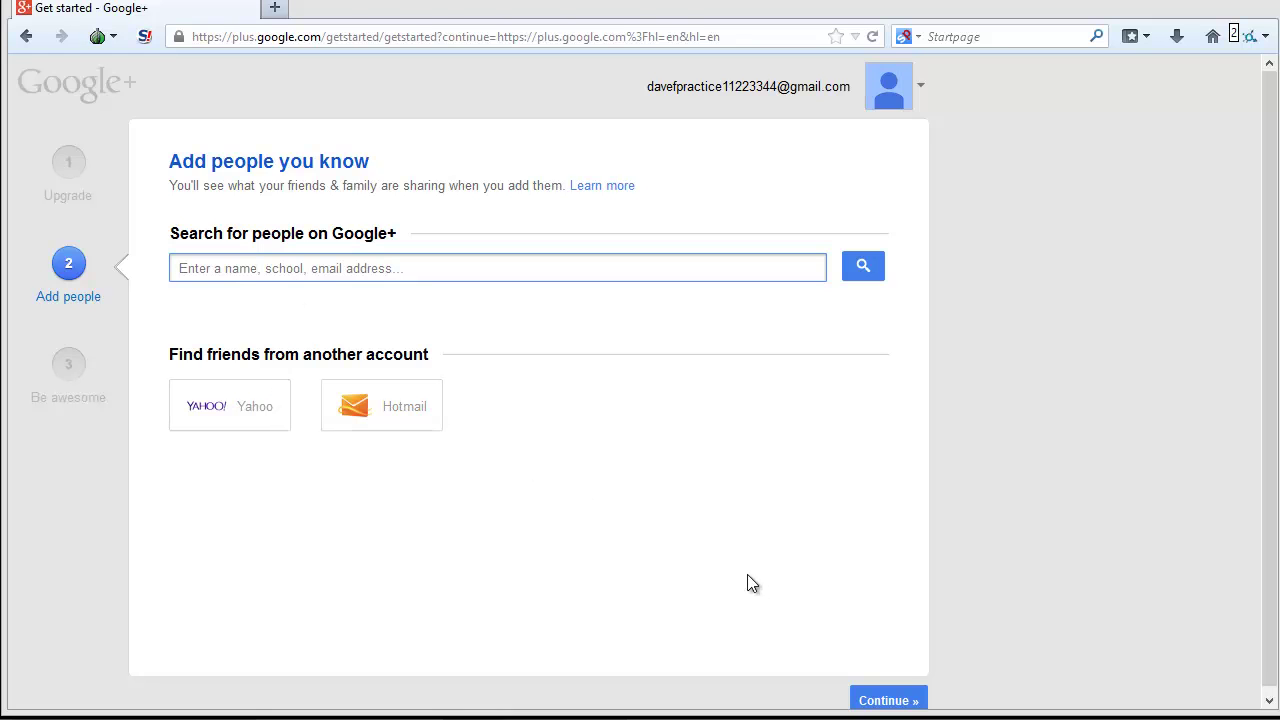
left_click(893, 701)
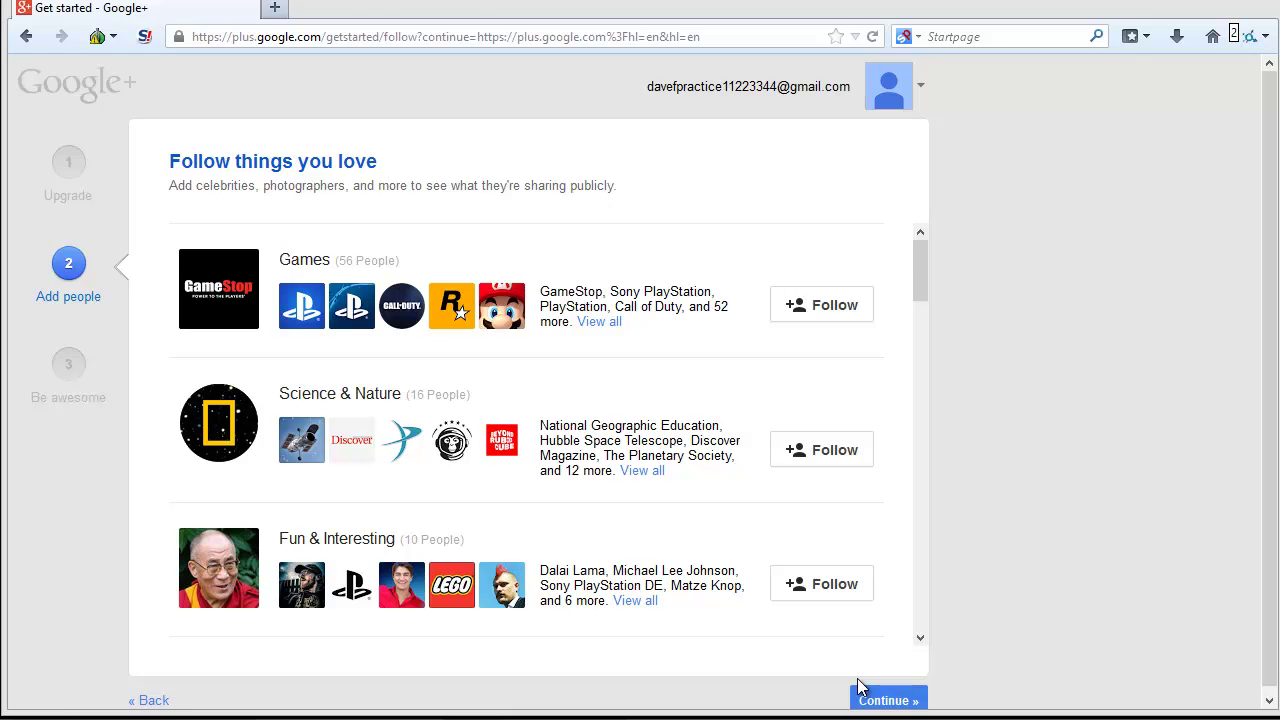
left_click(895, 700)
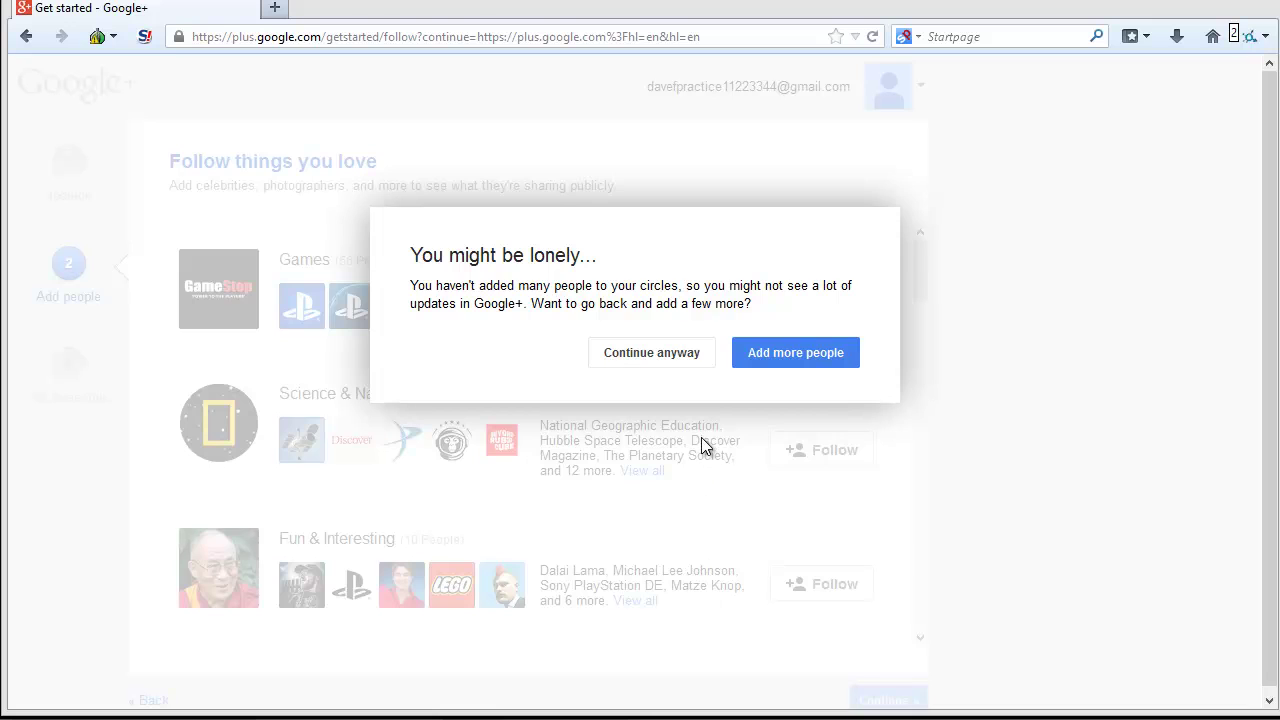
left_click(677, 354)
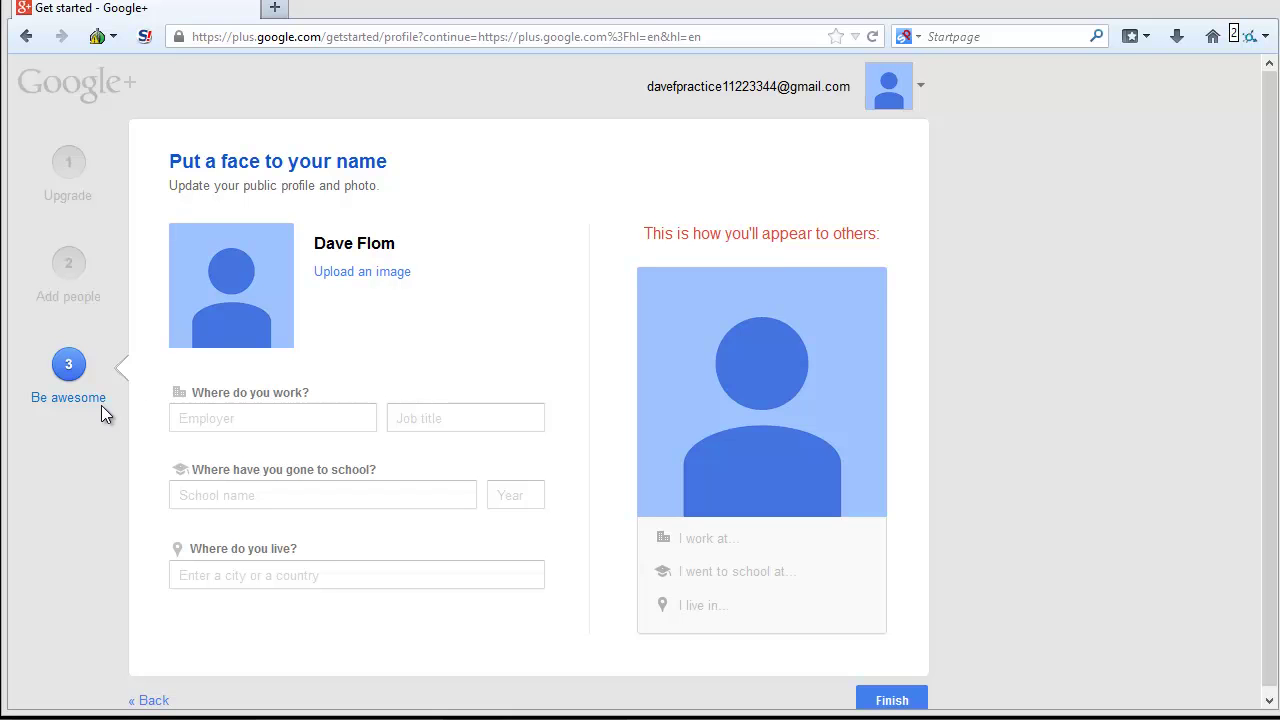
- Upload 'D with cup.JPG' from the computer and set it as the profile photo
left_click(349, 276)
left_click(634, 442)
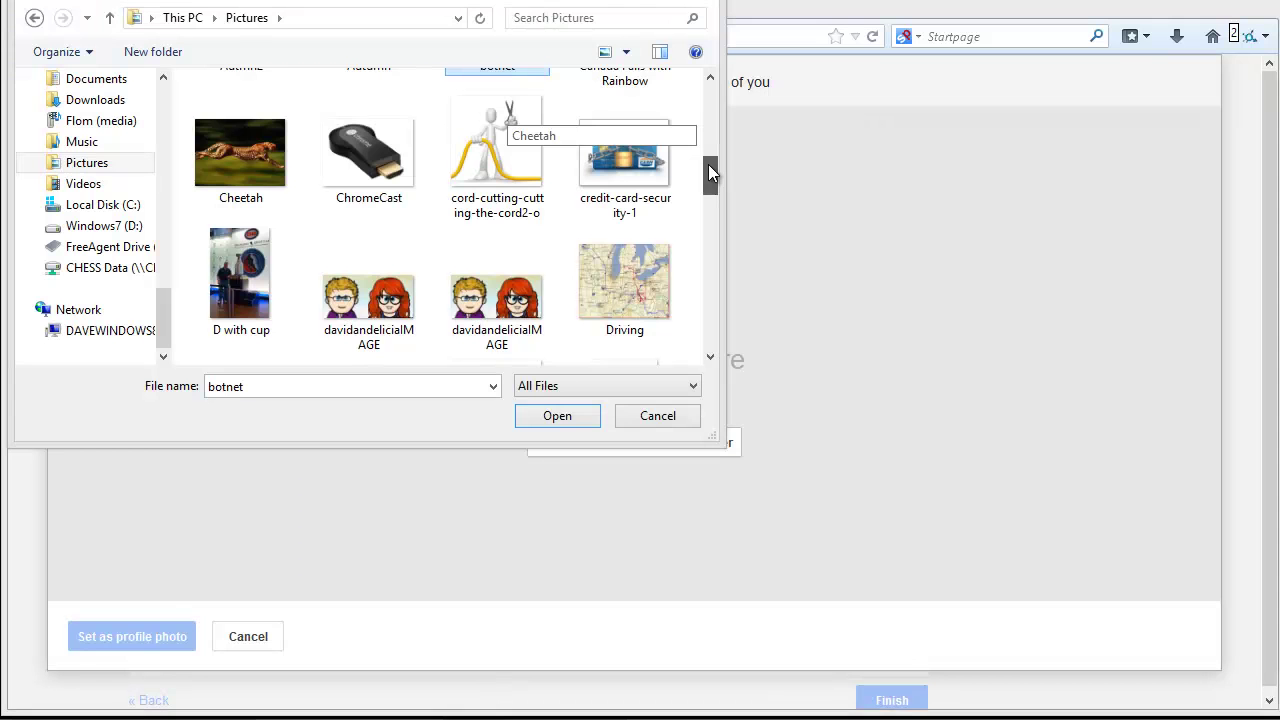
mouse_move(708, 164)
left_mouse_down()
mouse_move(708, 189)
mouse_move(708, 177)
left_mouse_up()
left_click(280, 214)
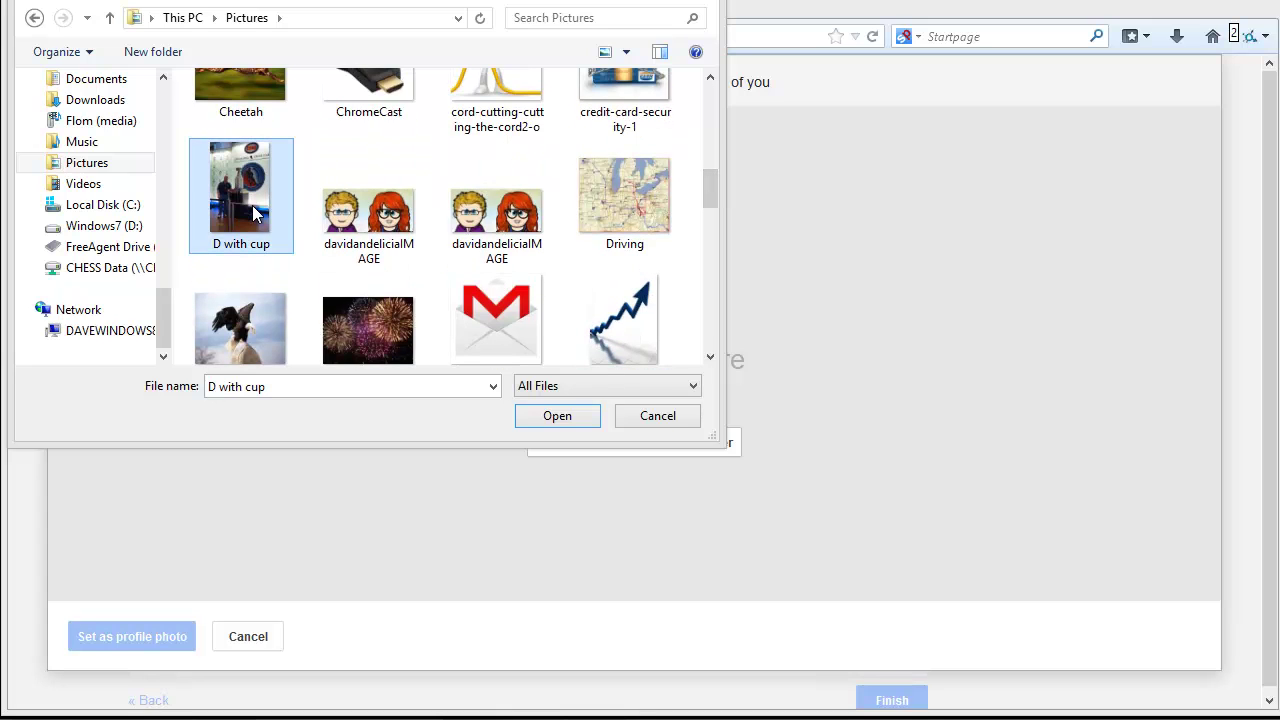
left_click(562, 416)
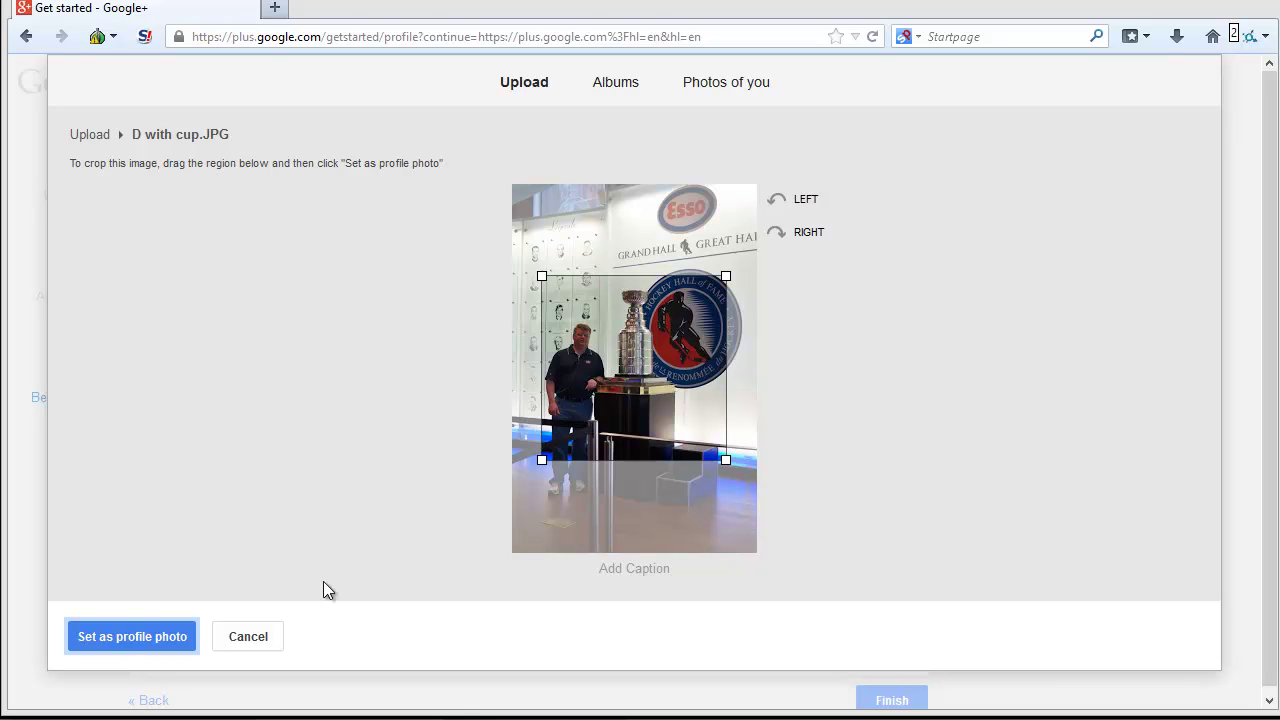
left_click(140, 636)
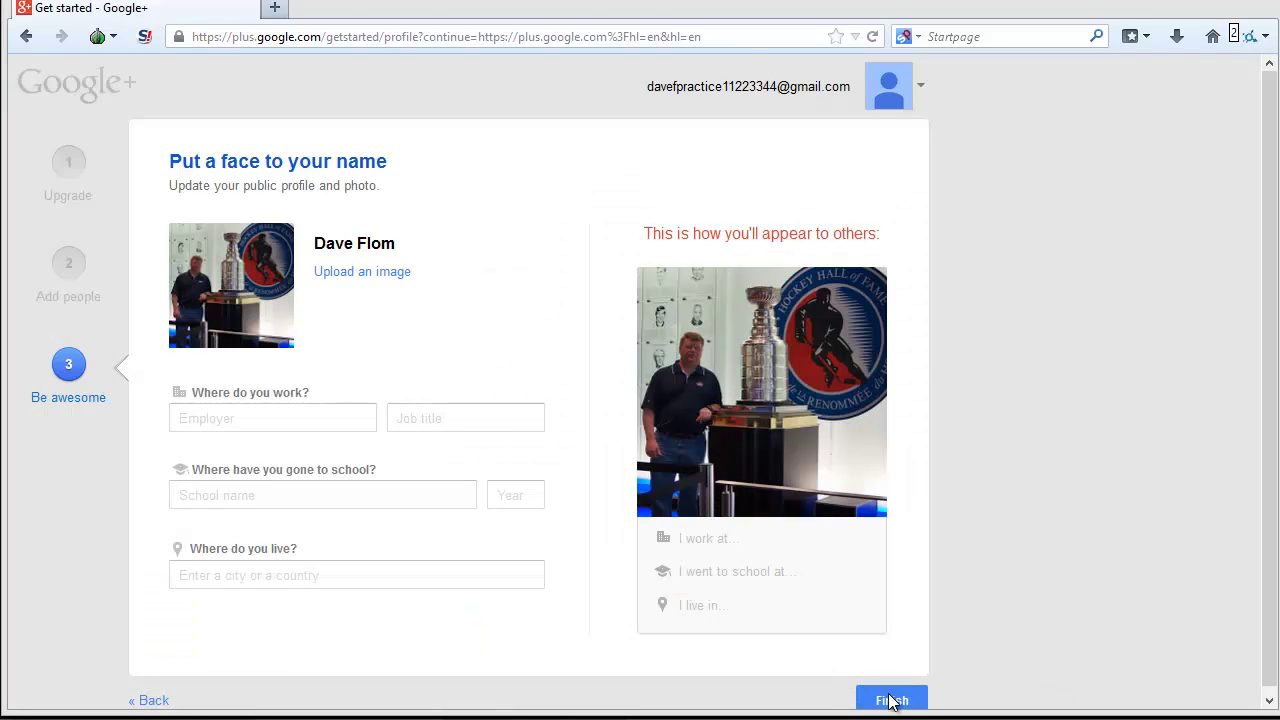
- Finish the profile setup and close the Welcome to Google+ popup
left_click(890, 698)
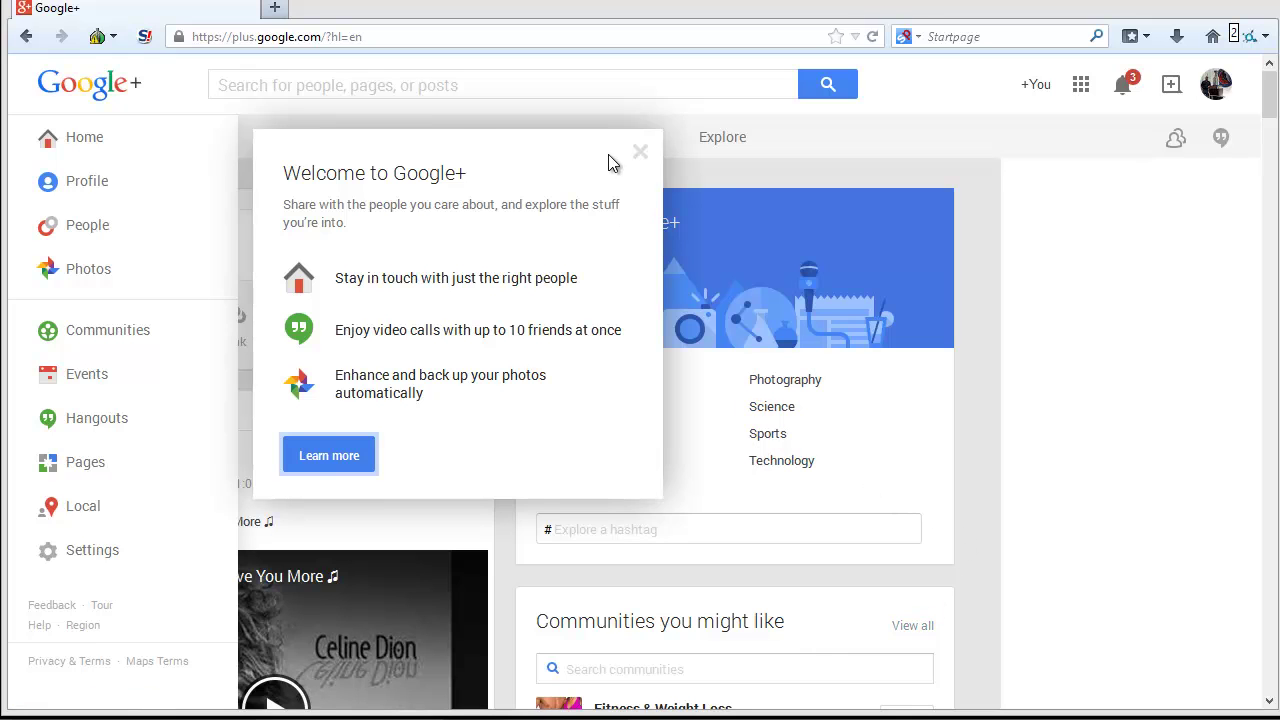
left_click(639, 152)
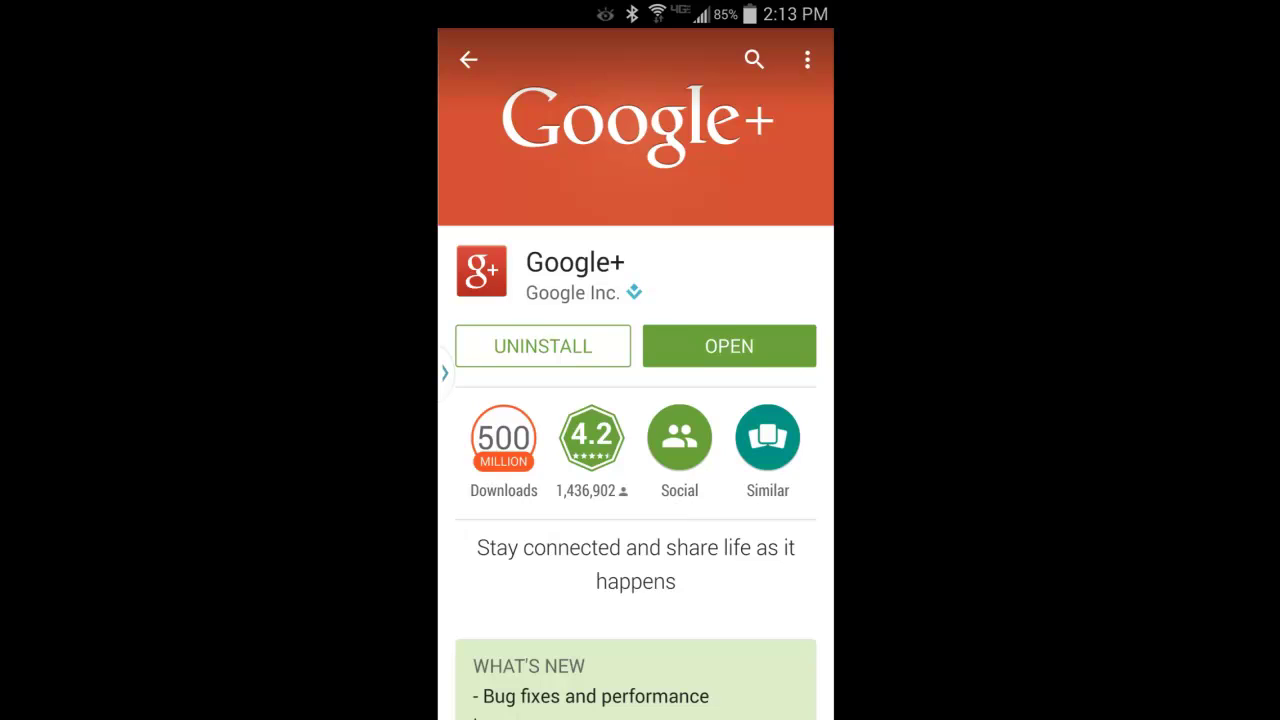
- Leave the Play Store for the phone's home screen
key("Home")
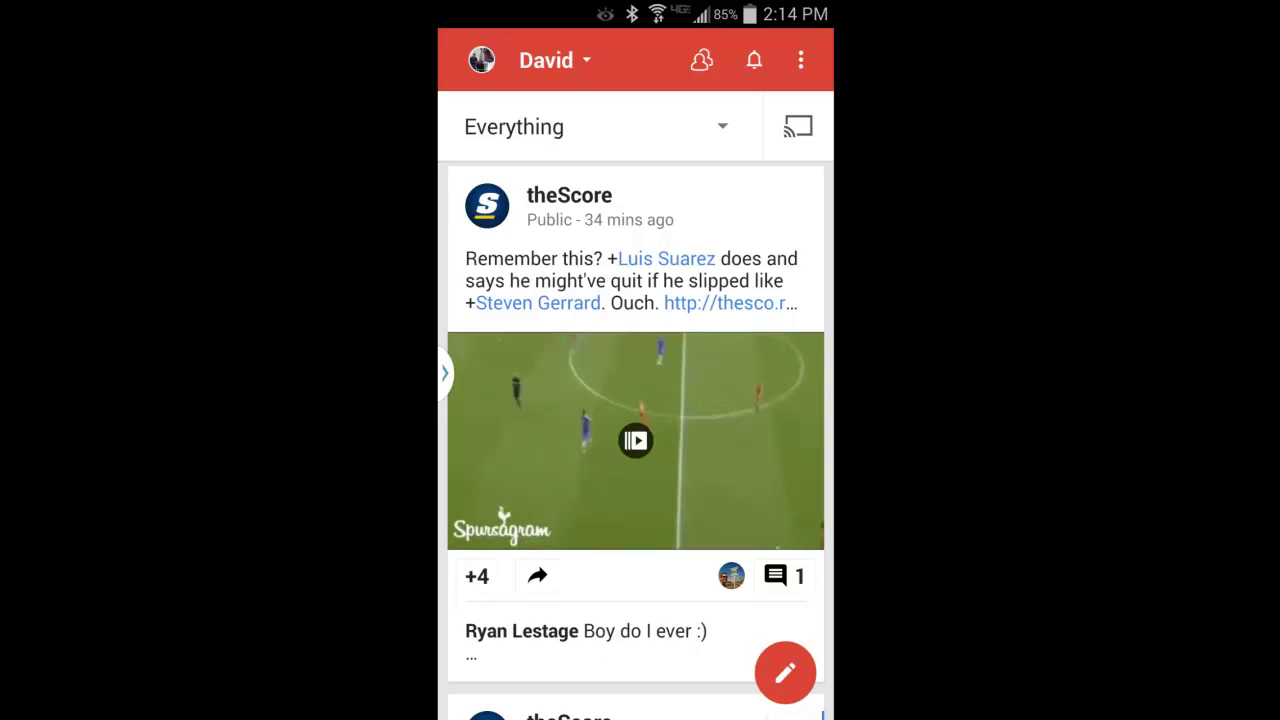
- Open the Everything stream picker, expanding and then collapsing My Circles
left_click(600, 127)
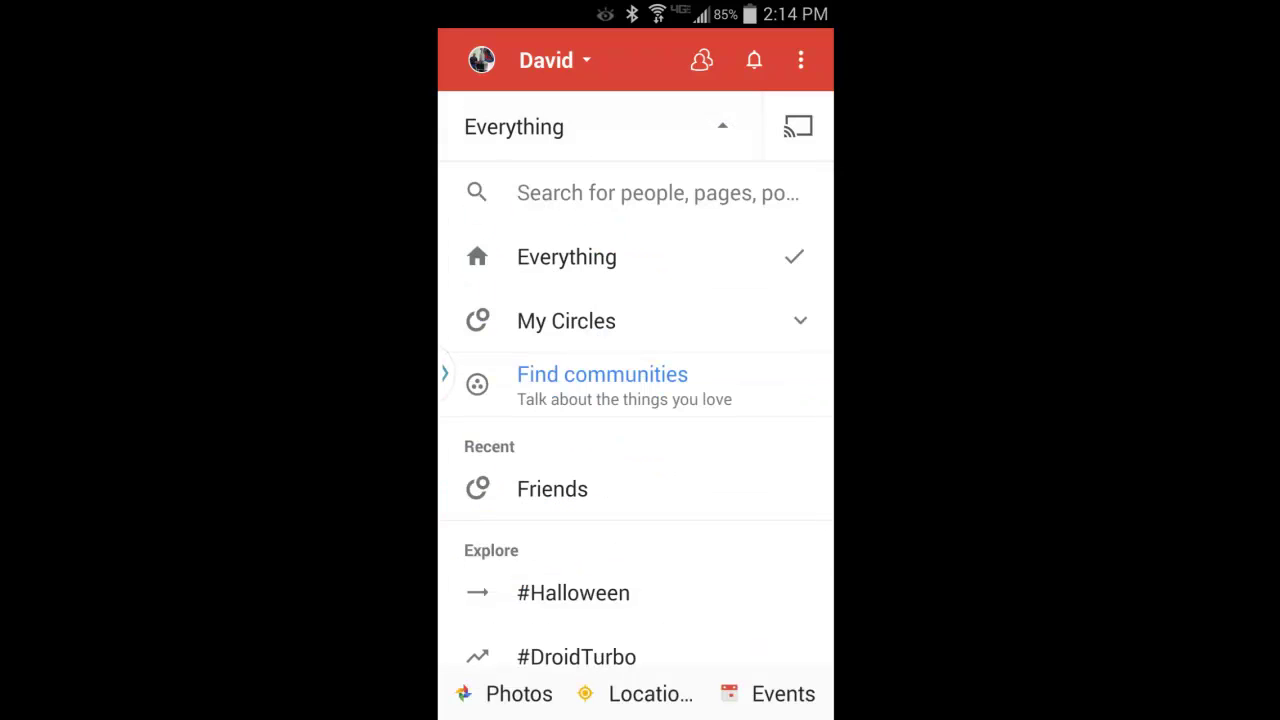
left_click(800, 321)
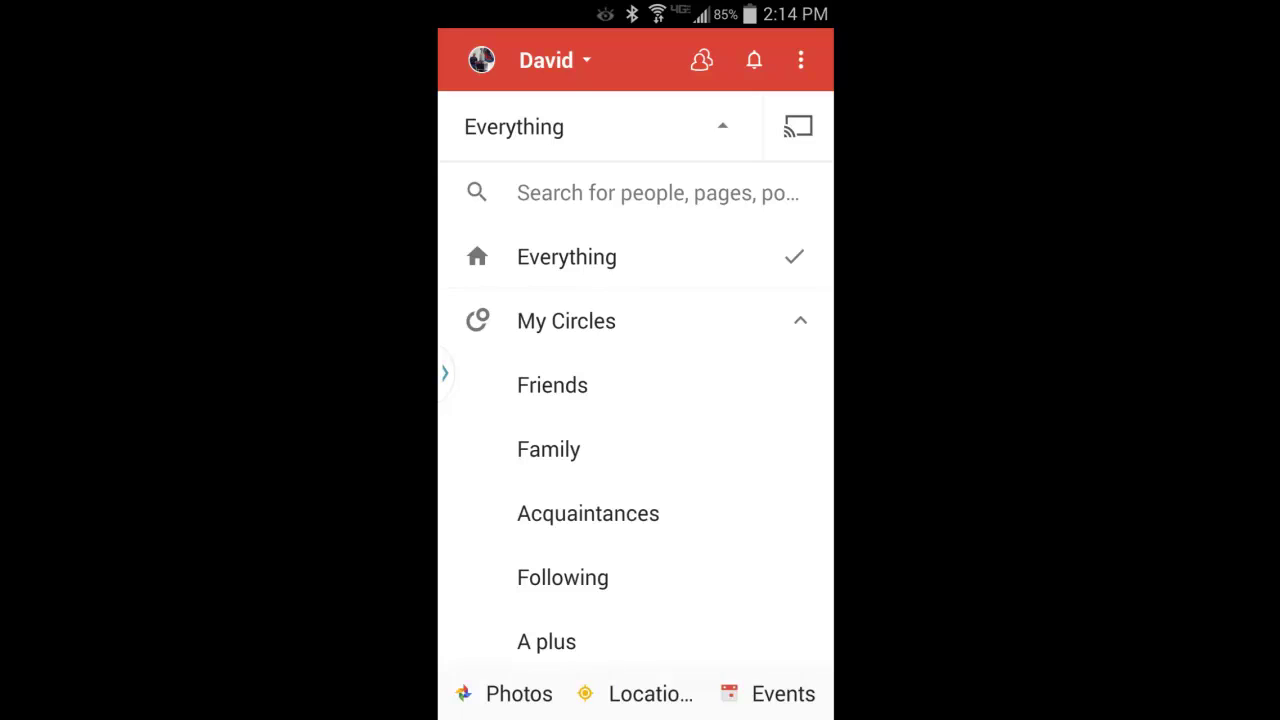
left_click(800, 321)
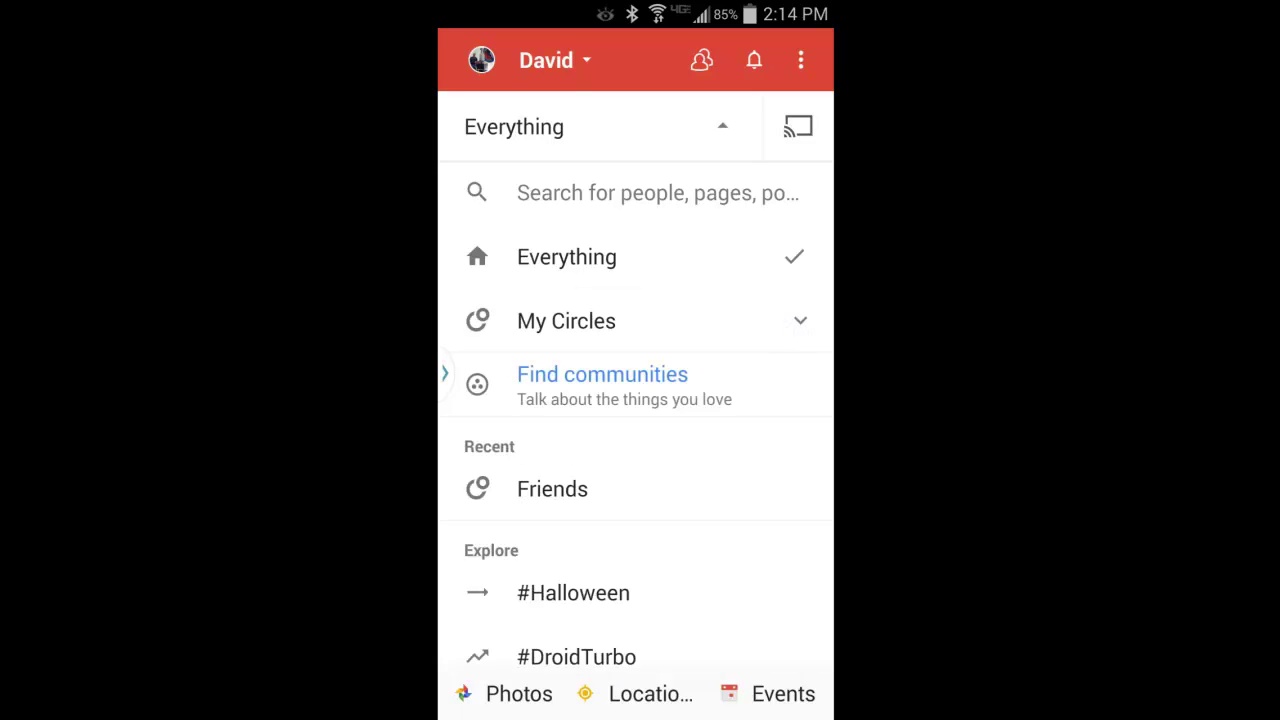